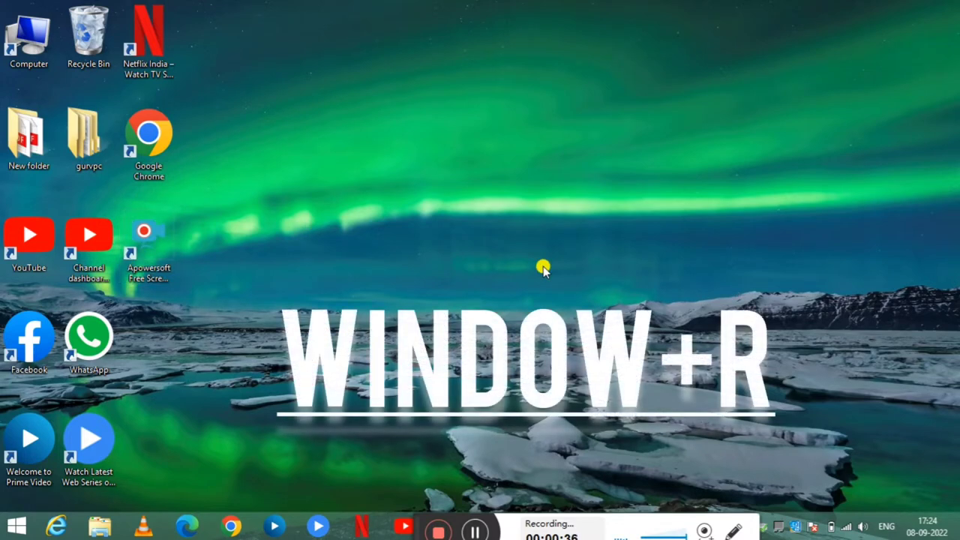
pyautogui.press('super+r')
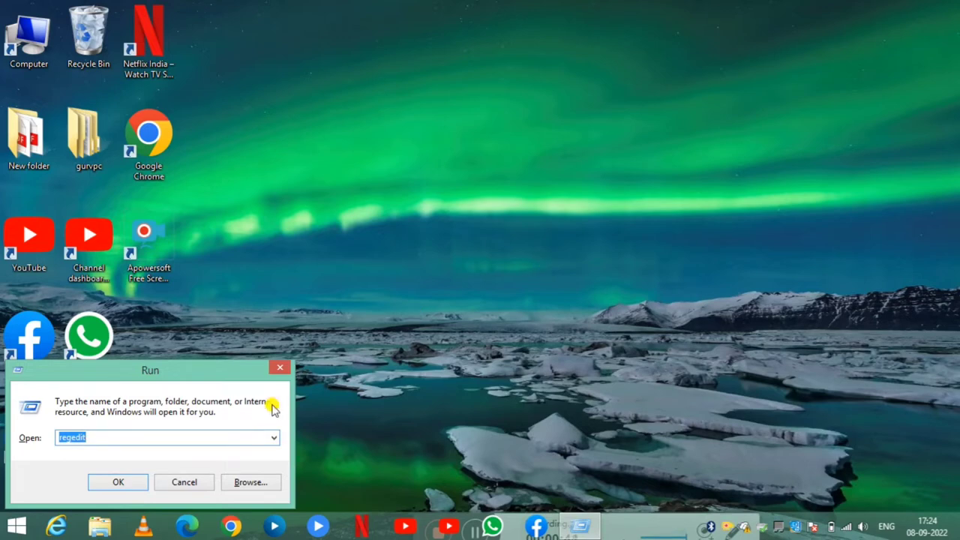
pyautogui.click(105, 435)
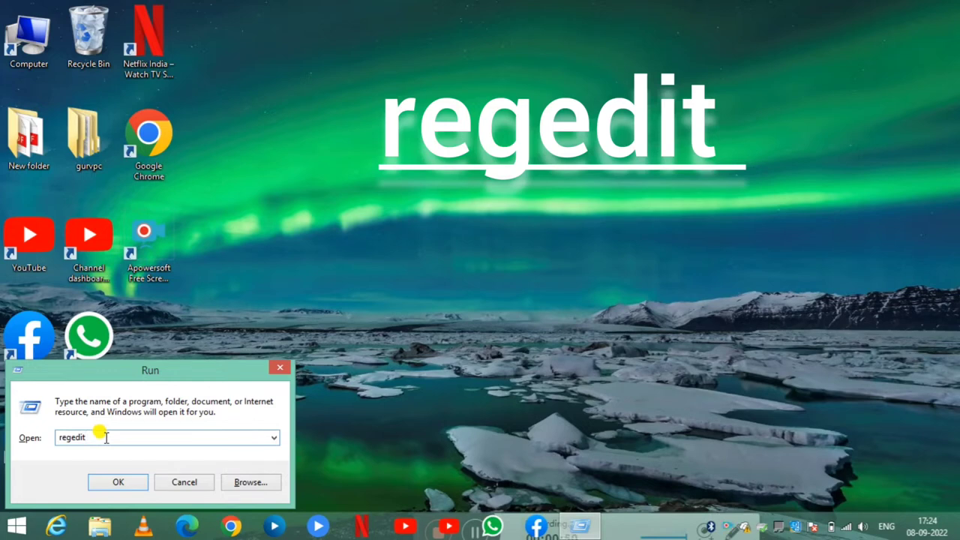
pyautogui.click(281, 369)
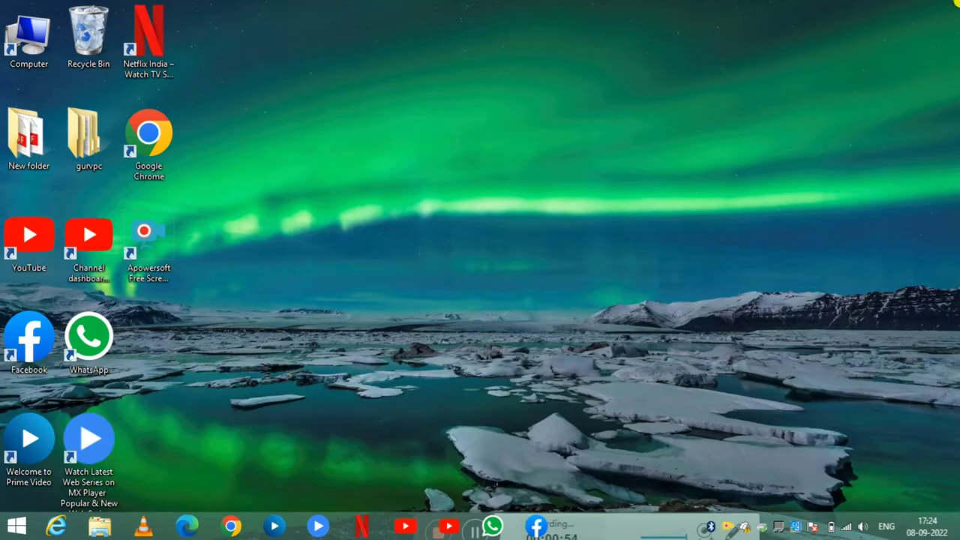
# - Search Windows for regedit and launch it from the results
pyautogui.moveTo(958, 183)
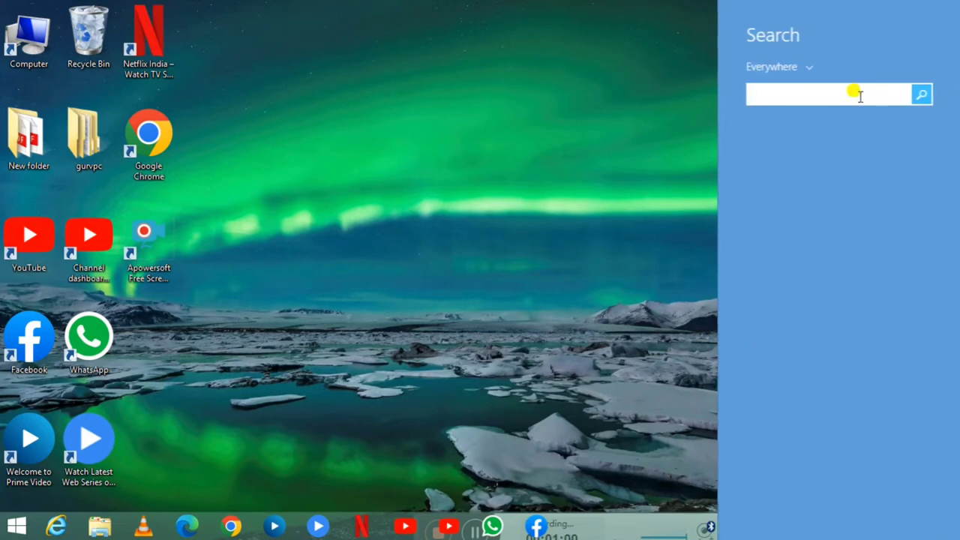
pyautogui.write('regedit')
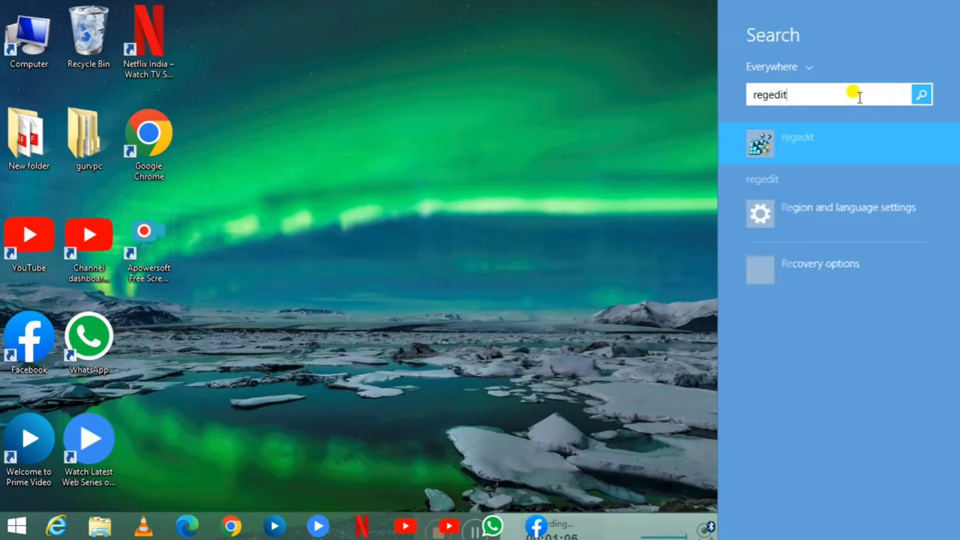
pyautogui.click(846, 150)
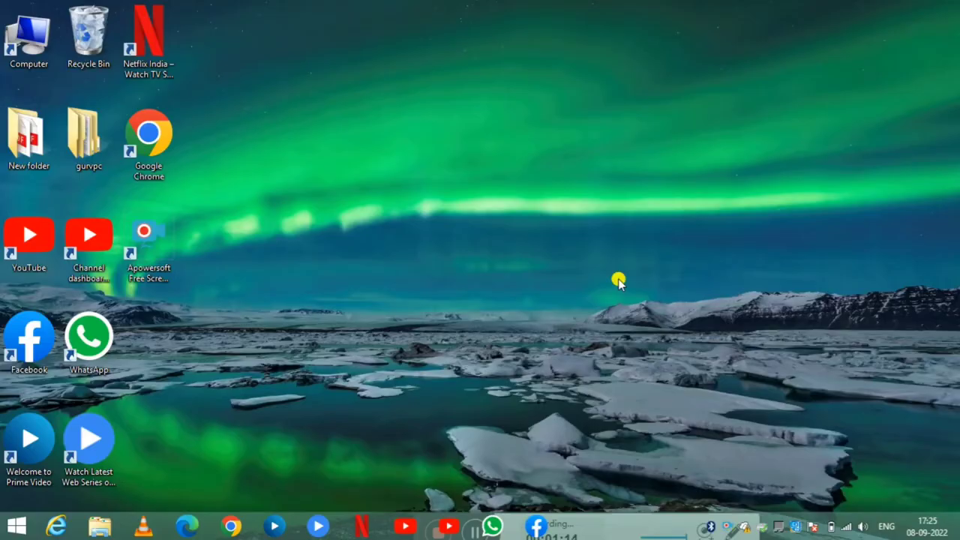
# - Open the Registry Editor by running the regedit command
pyautogui.press('super+r')
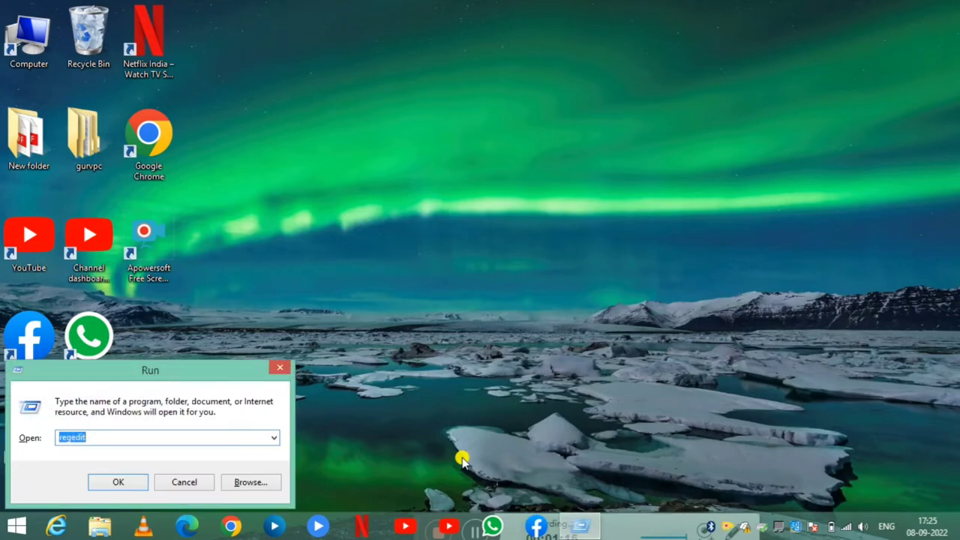
pyautogui.click(102, 439)
pyautogui.click(113, 482)
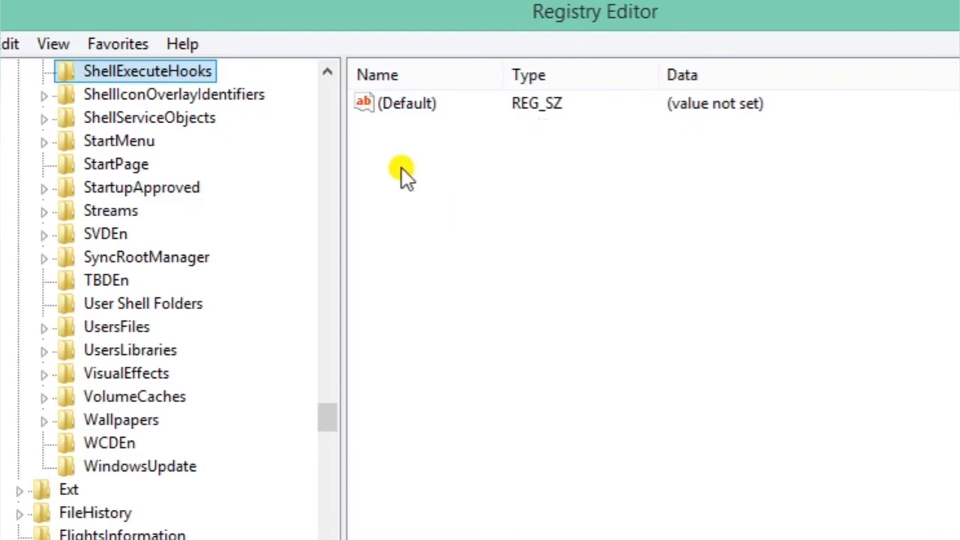
# - Create a new string value in the ShellExecuteHooks registry key
pyautogui.rightClick(519, 212)
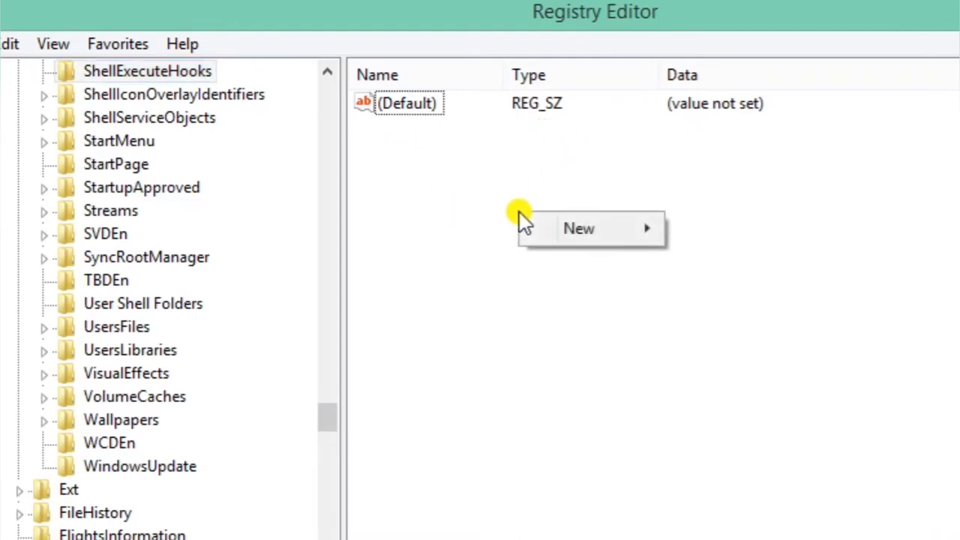
pyautogui.moveTo(594, 227)
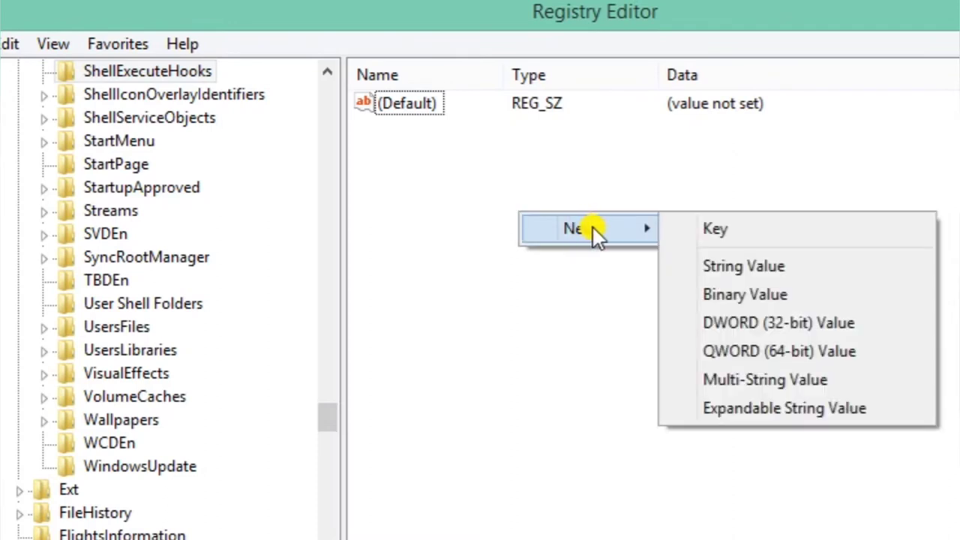
pyautogui.click(759, 269)
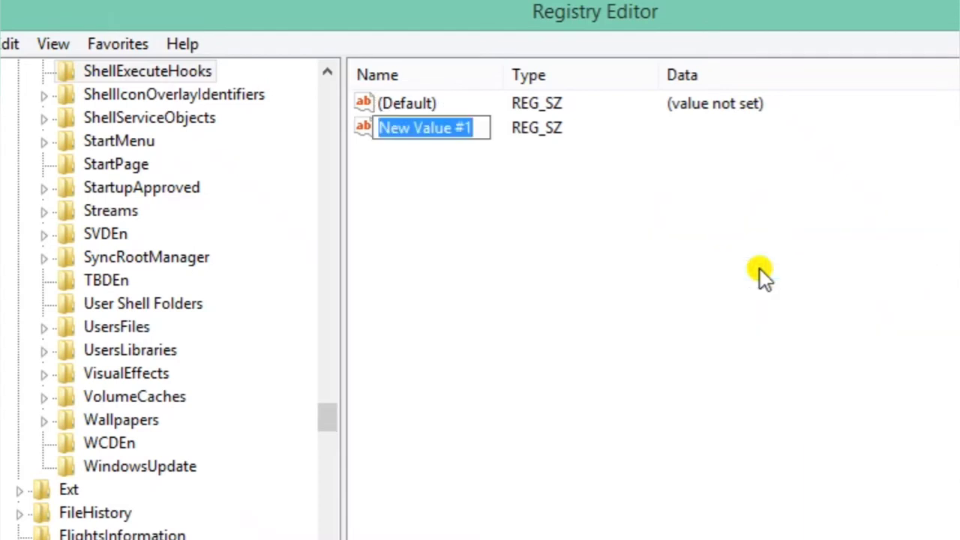
# - Name the new string value 29
pyautogui.click(483, 128)
pyautogui.press('BackSpace')
pyautogui.press('BackSpace')
pyautogui.press('BackSpace')
pyautogui.press('BackSpace')
pyautogui.press('BackSpace')
pyautogui.press('BackSpace')
pyautogui.press('BackSpace')
pyautogui.press('BackSpace')
pyautogui.press('BackSpace')
pyautogui.press('BackSpace')
pyautogui.press('BackSpace')
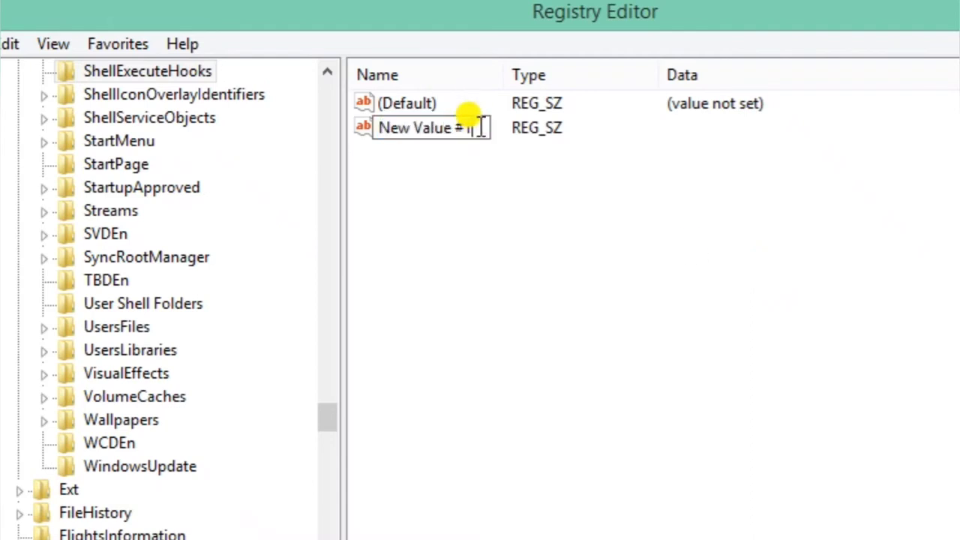
pyautogui.press('BackSpace')
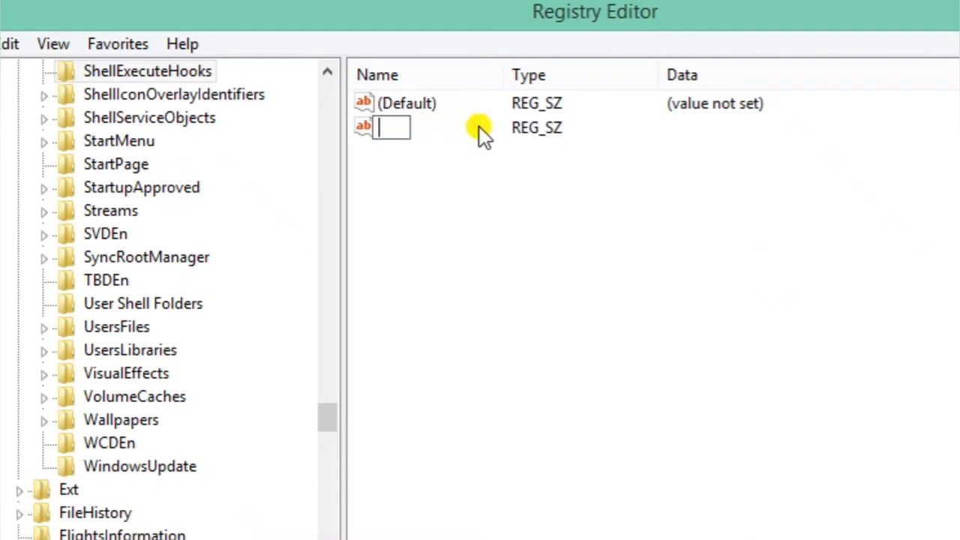
pyautogui.write('29')
pyautogui.press('Return')
pyautogui.click(581, 314)
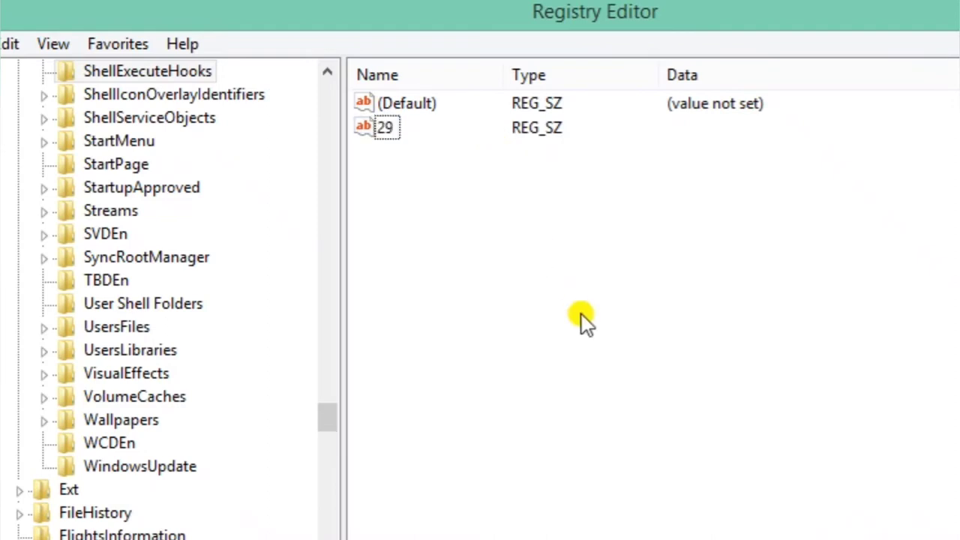
# - Set the value data of string 29 to %windir%\System32\shell32.dll,-50 and close the Registry Editor
pyautogui.doubleClick(363, 126)
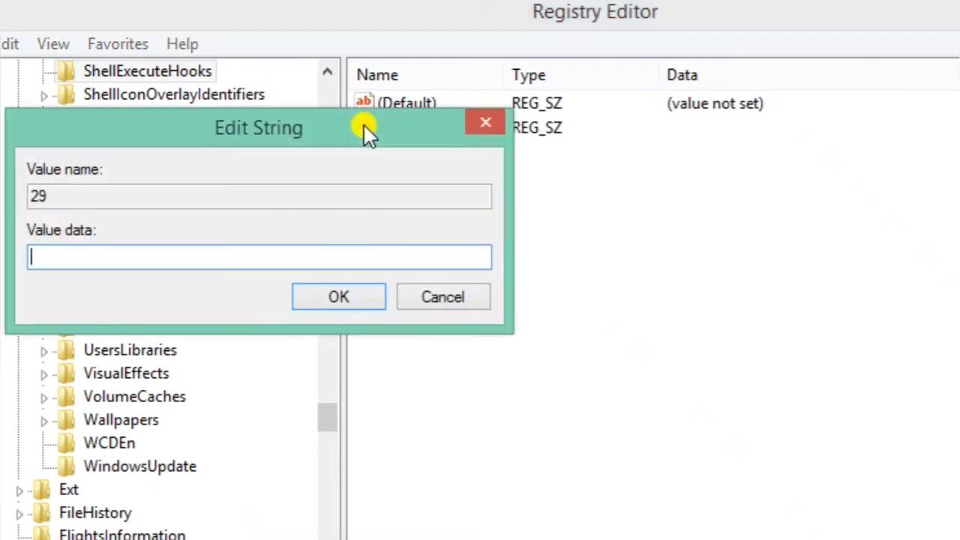
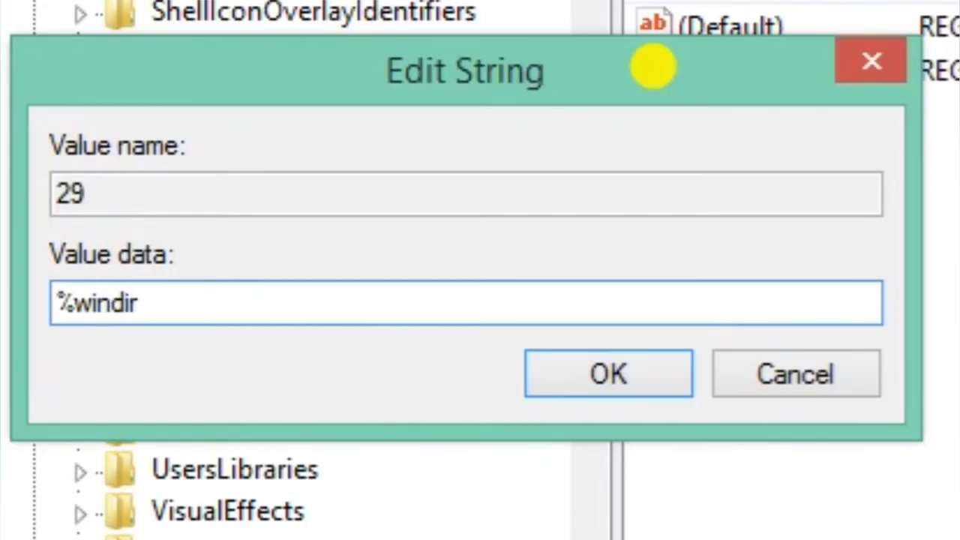
pyautogui.write('%\\')
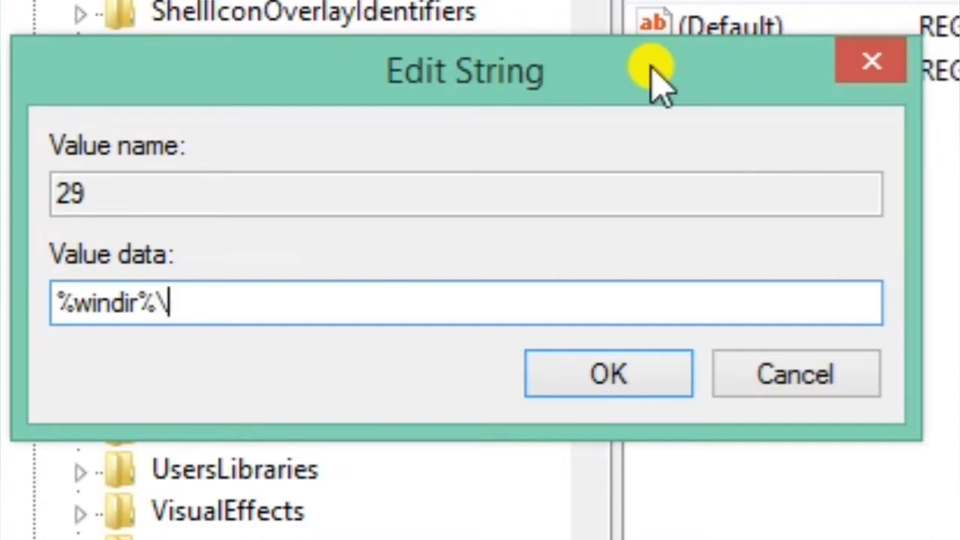
pyautogui.write('S')
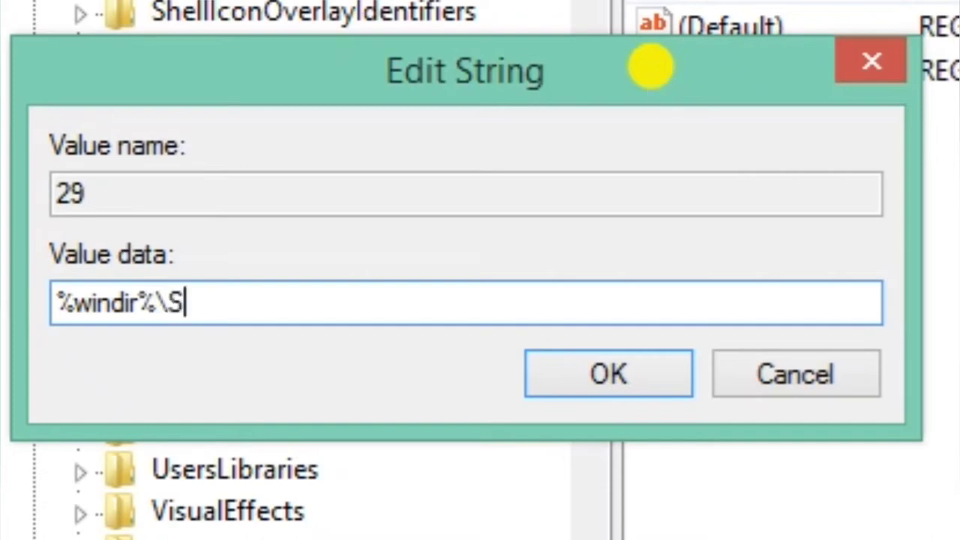
pyautogui.write('ys')
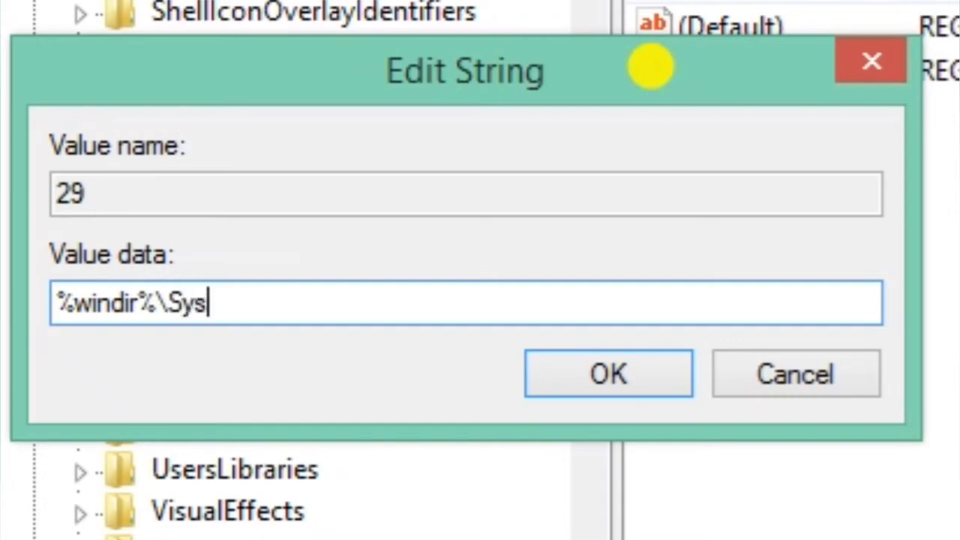
pyautogui.write('tem')
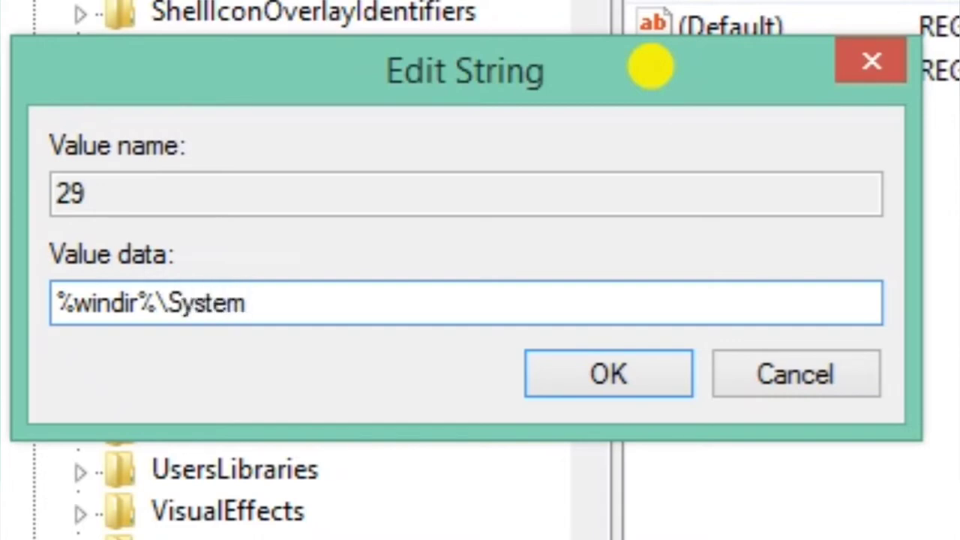
pyautogui.write('32')
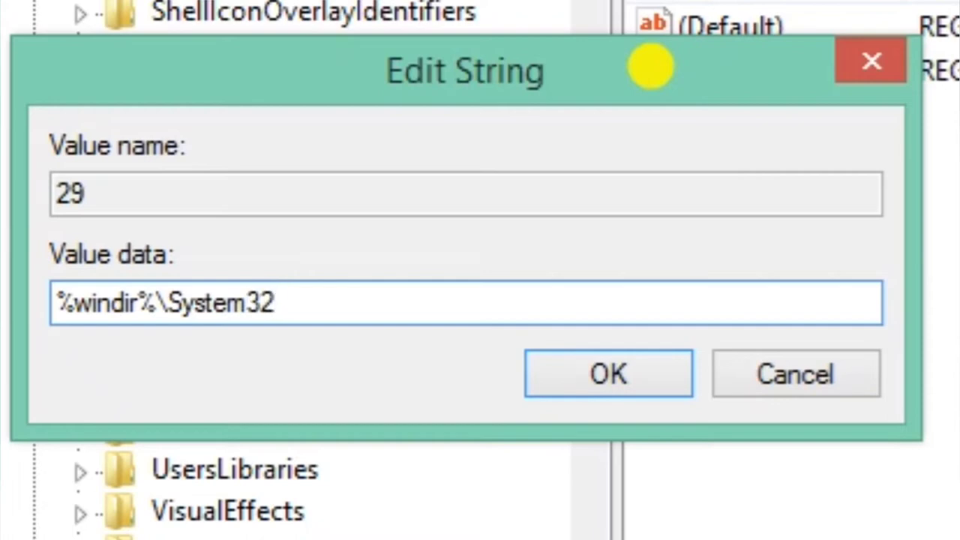
pyautogui.write('\\shell32.dll,-50')
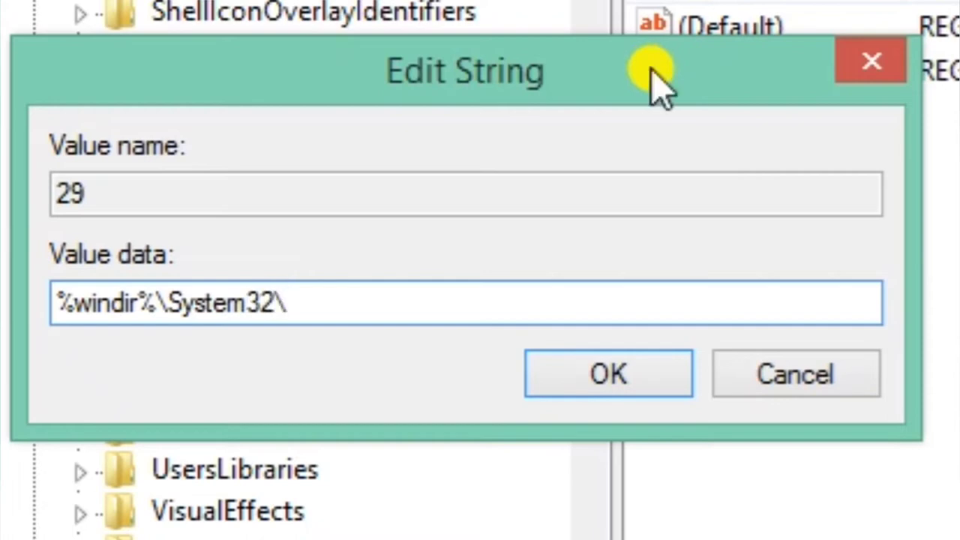
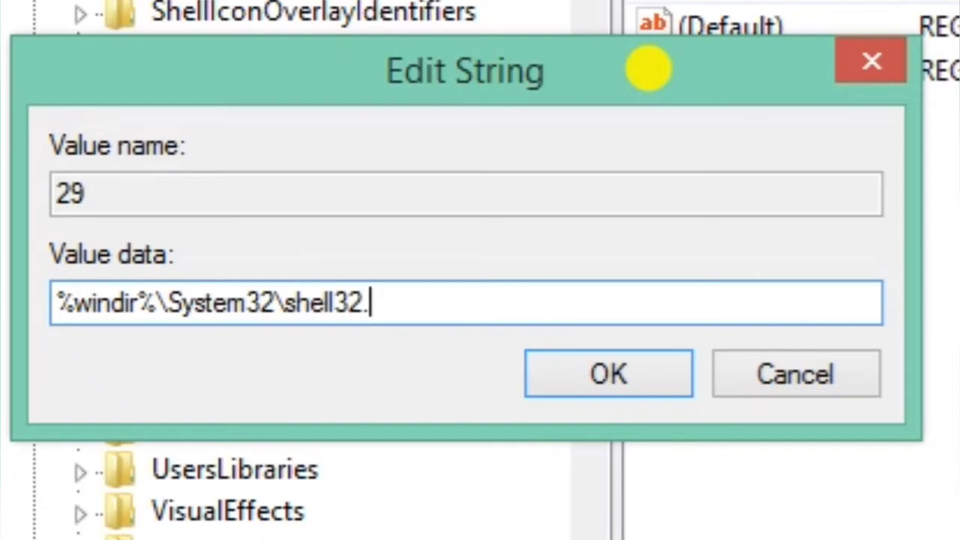
pyautogui.write('dll,-50')
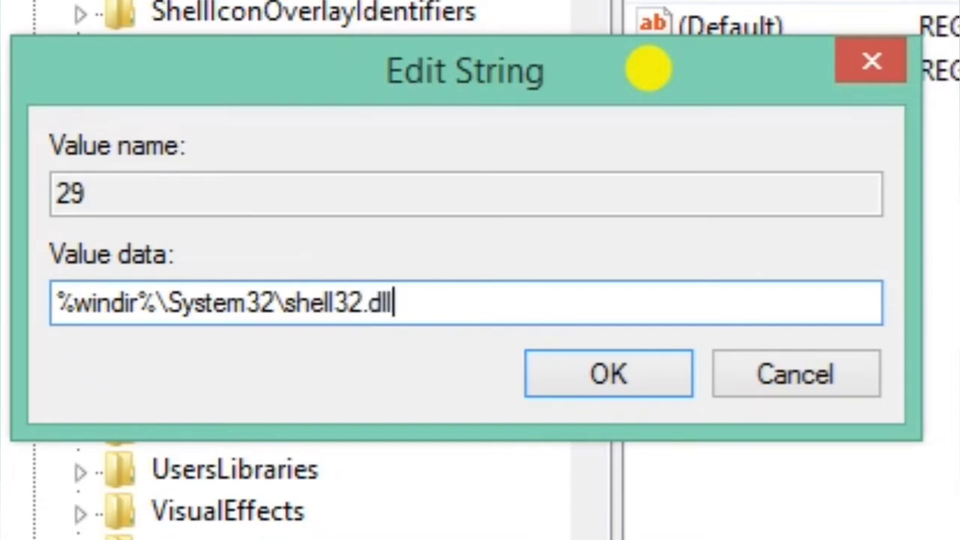
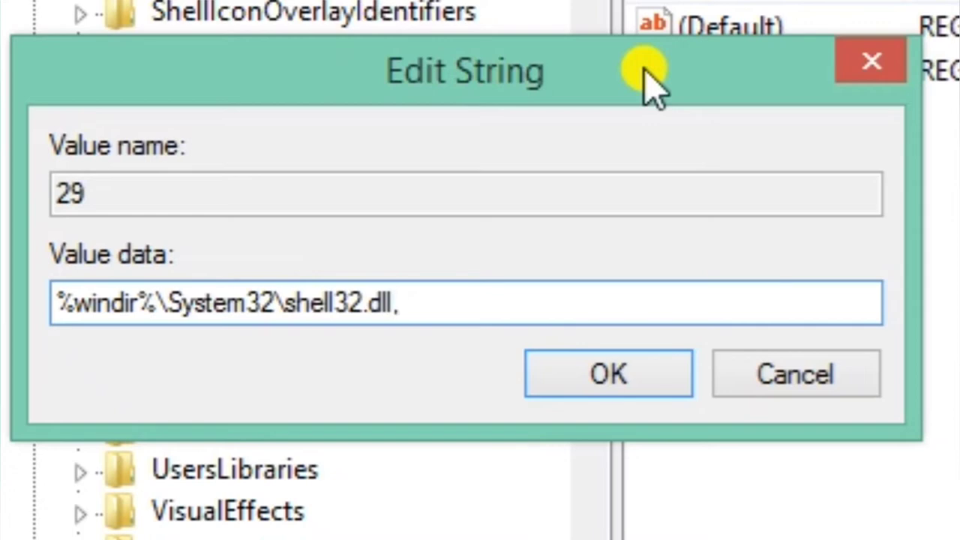
pyautogui.write('-5')
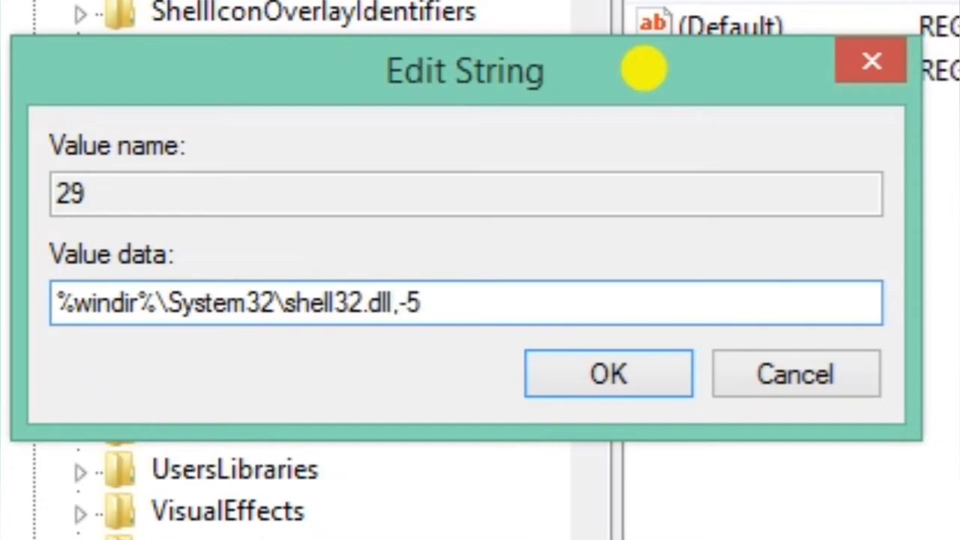
pyautogui.write('0')
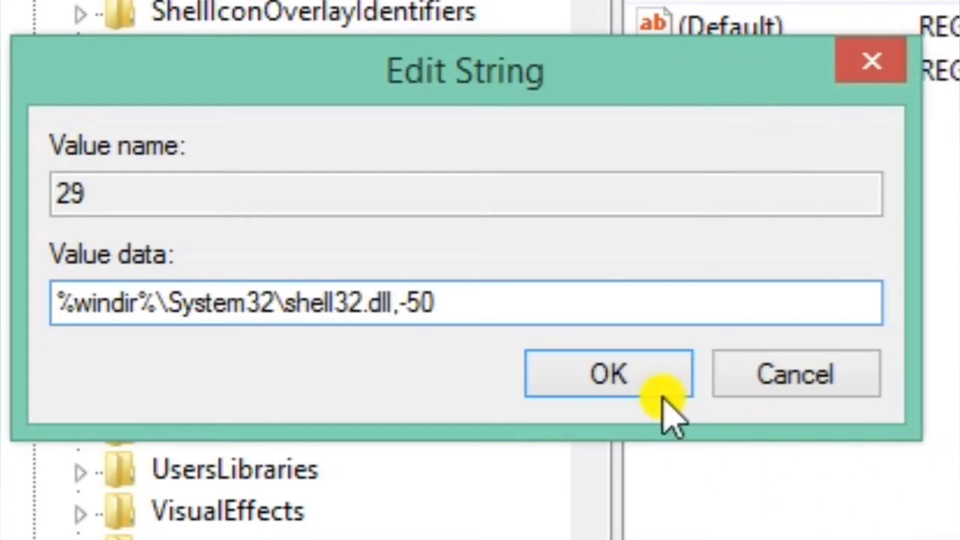
pyautogui.click(622, 371)
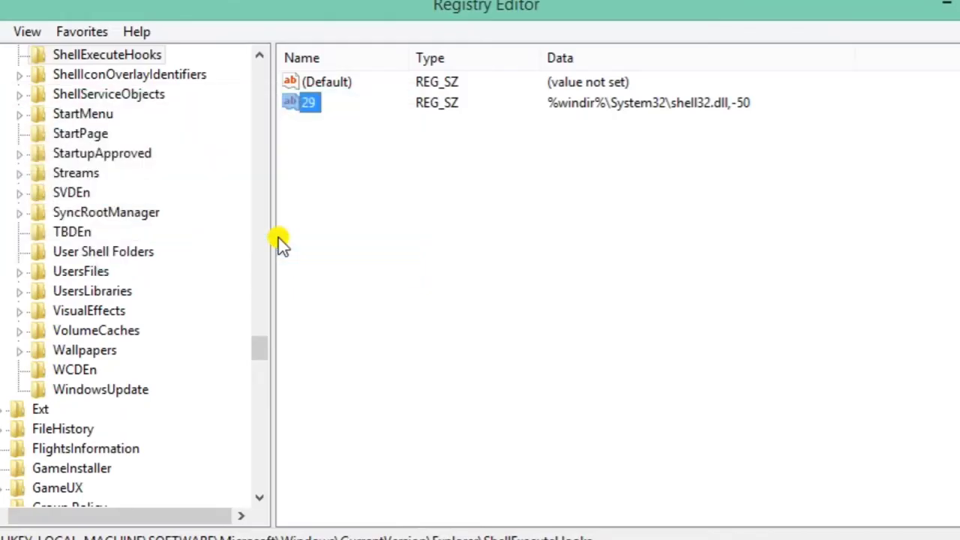
pyautogui.click(531, 323)
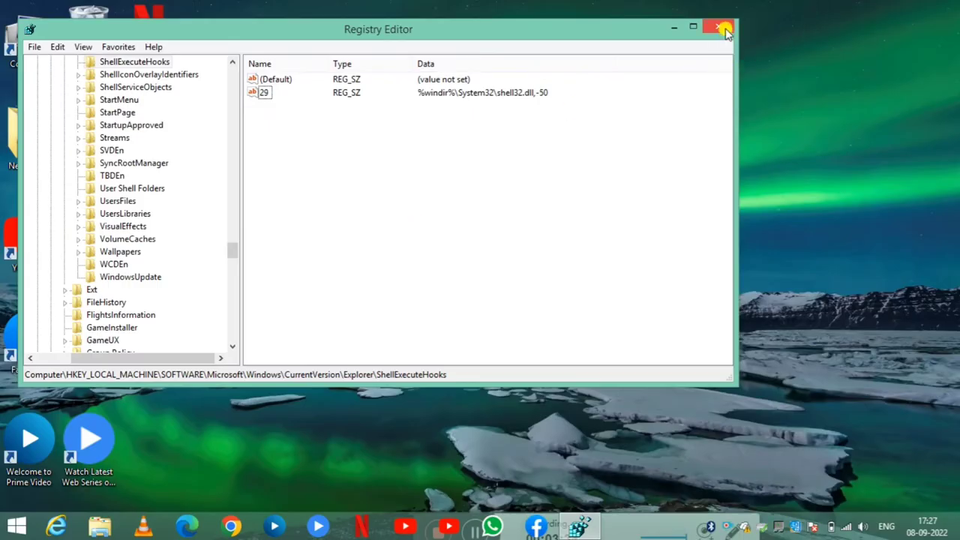
pyautogui.click(725, 30)
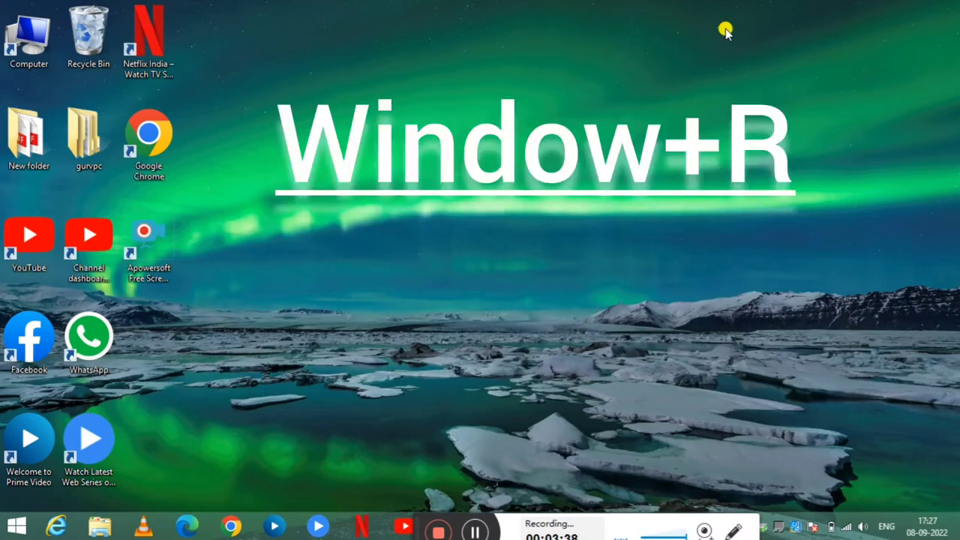
# - Open the Windows Temp folder by running the temp command
pyautogui.press('super+r')
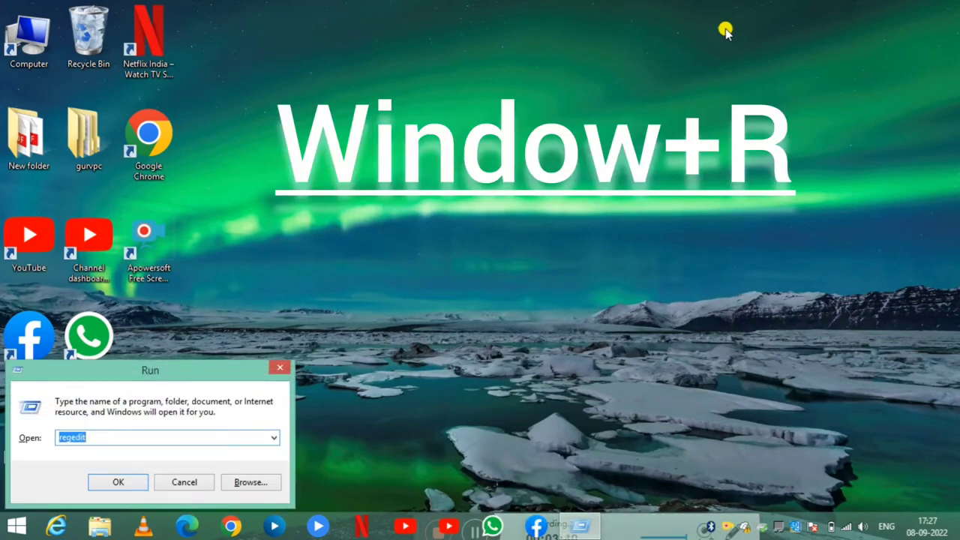
pyautogui.write('tem')
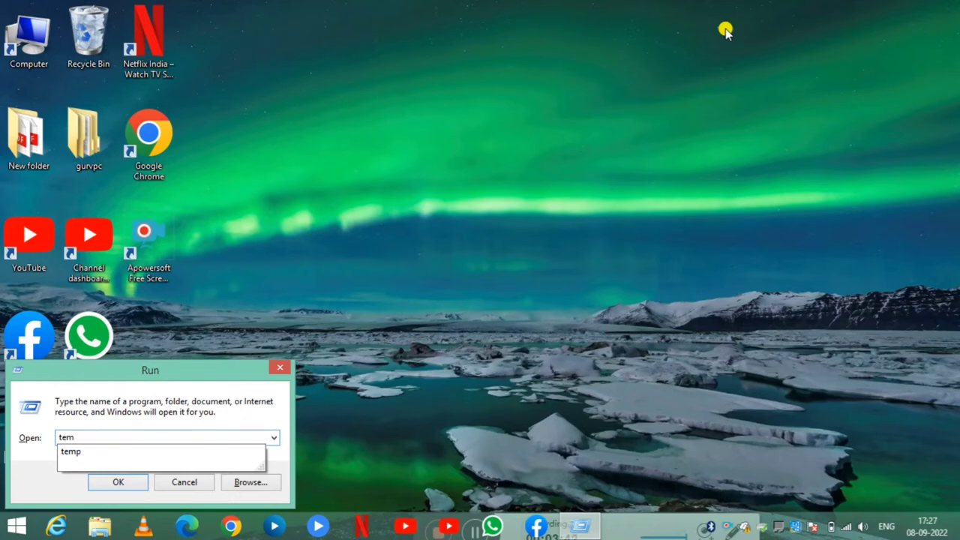
pyautogui.write('p')
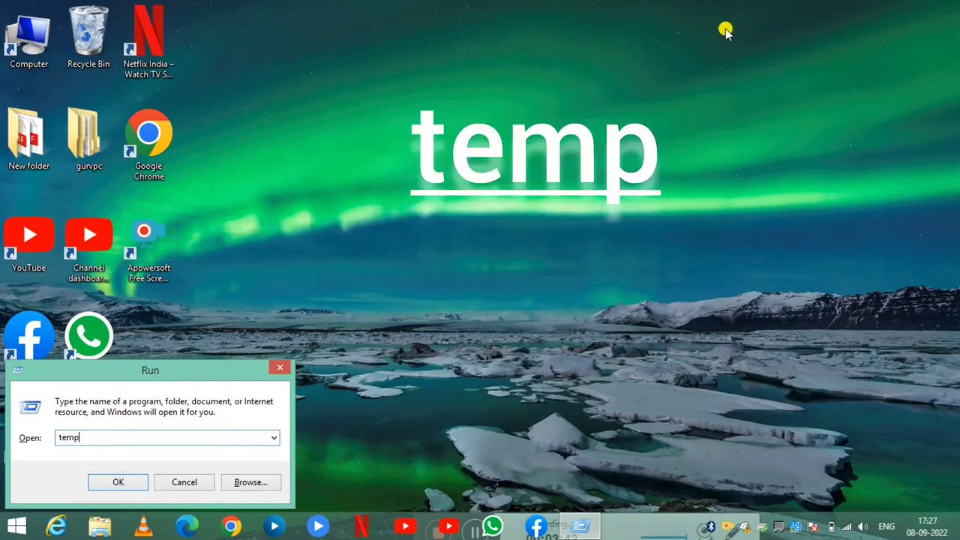
pyautogui.click(118, 482)
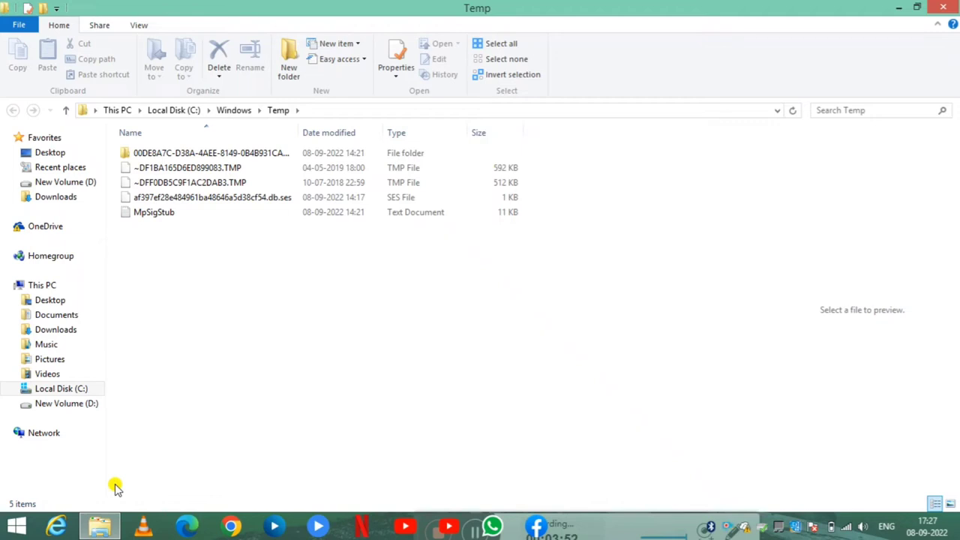
# - Delete all items in the Windows Temp folder, close the folder, retry the access-denied file once and cancel its deletion
pyautogui.hotkey('ctrl', 'a')
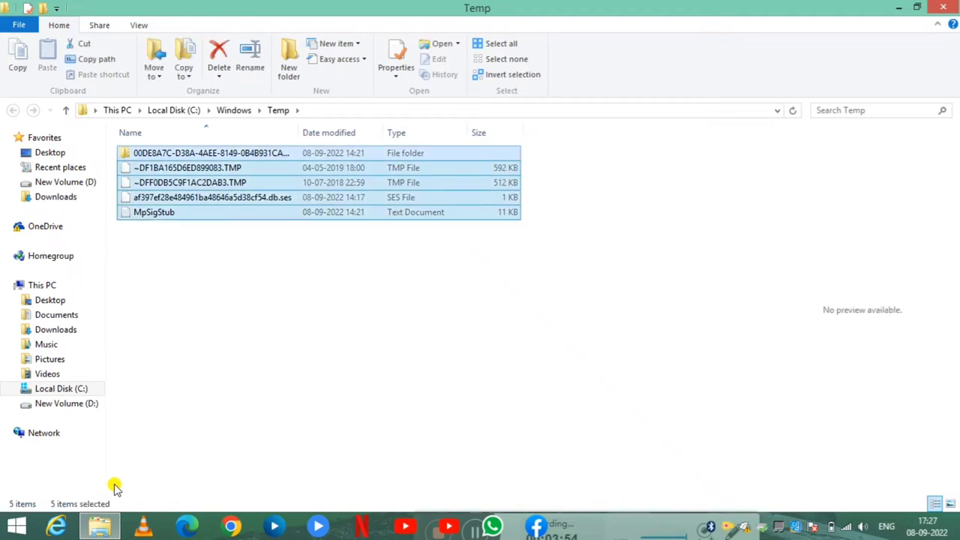
pyautogui.rightClick(240, 187)
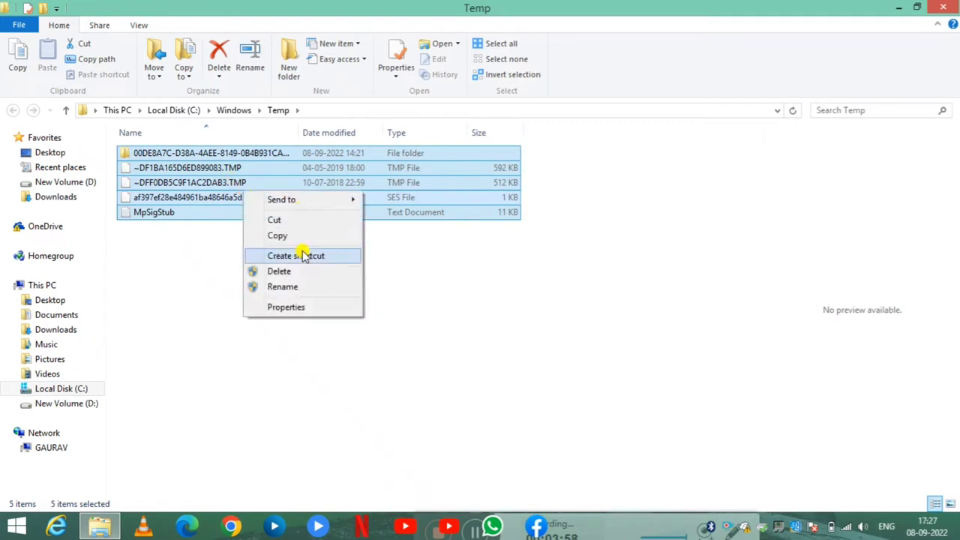
pyautogui.click(296, 271)
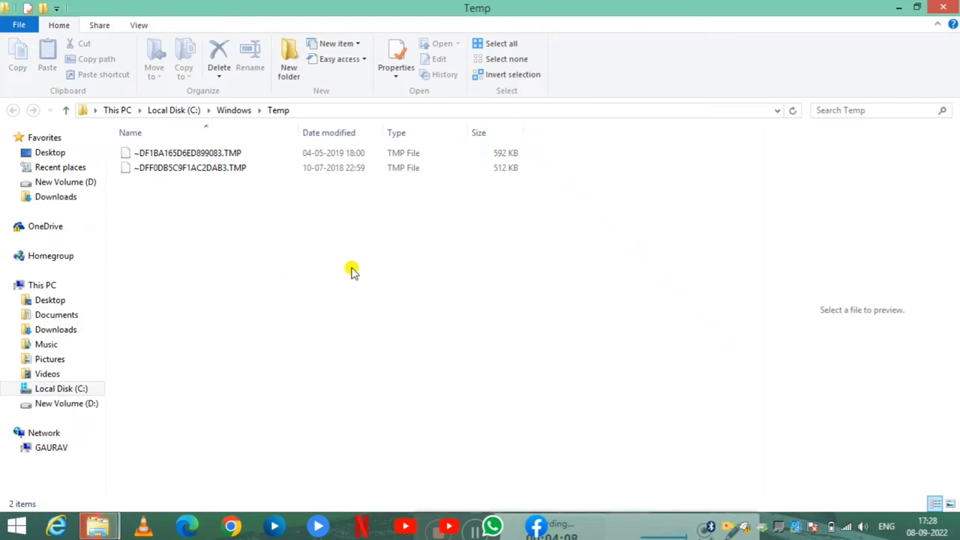
pyautogui.click(948, 6)
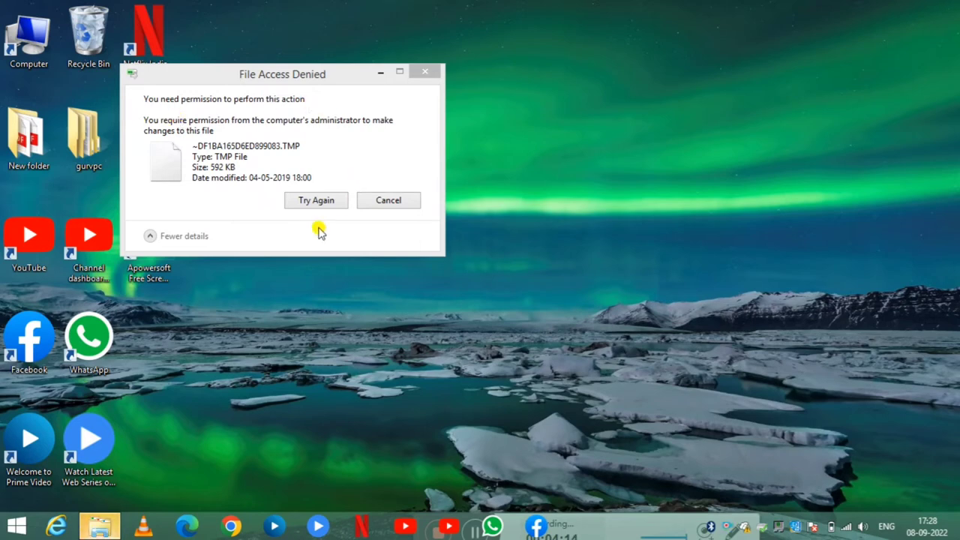
pyautogui.click(327, 201)
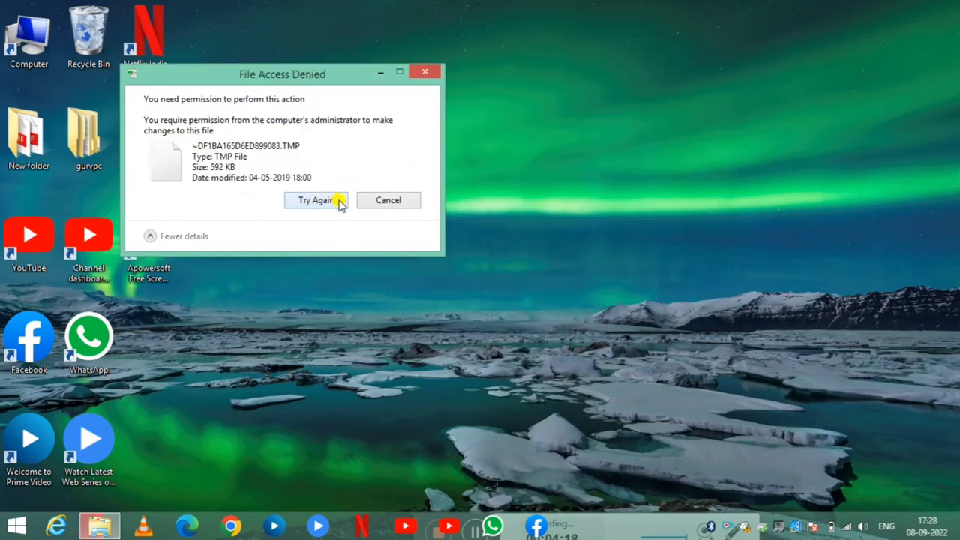
pyautogui.click(391, 204)
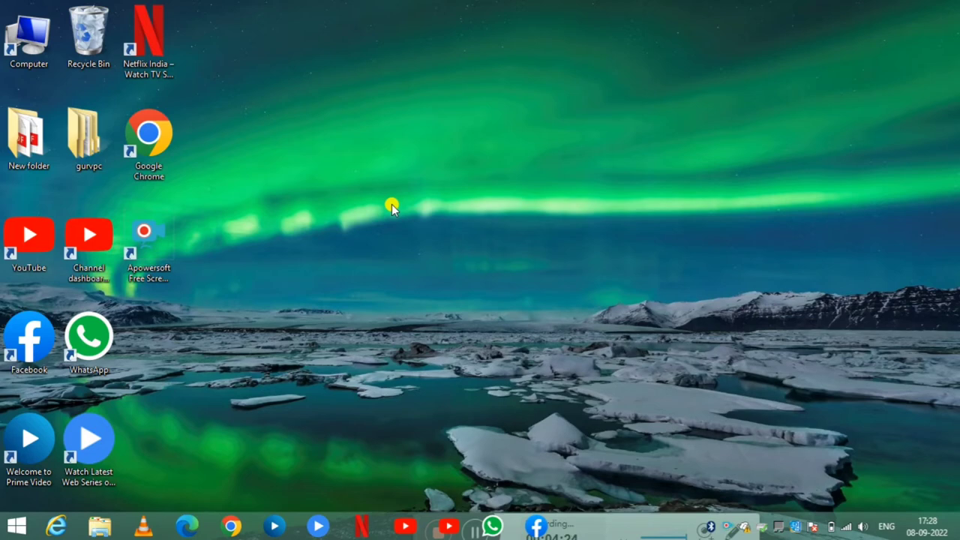
# - Open the user's local Temp folder by running the %temp% command
pyautogui.press('super+r')
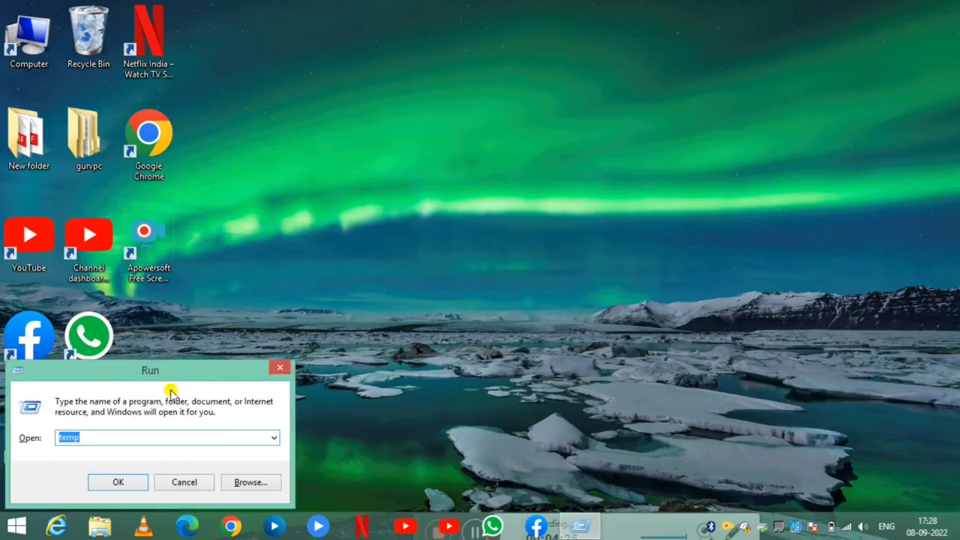
pyautogui.click(273, 439)
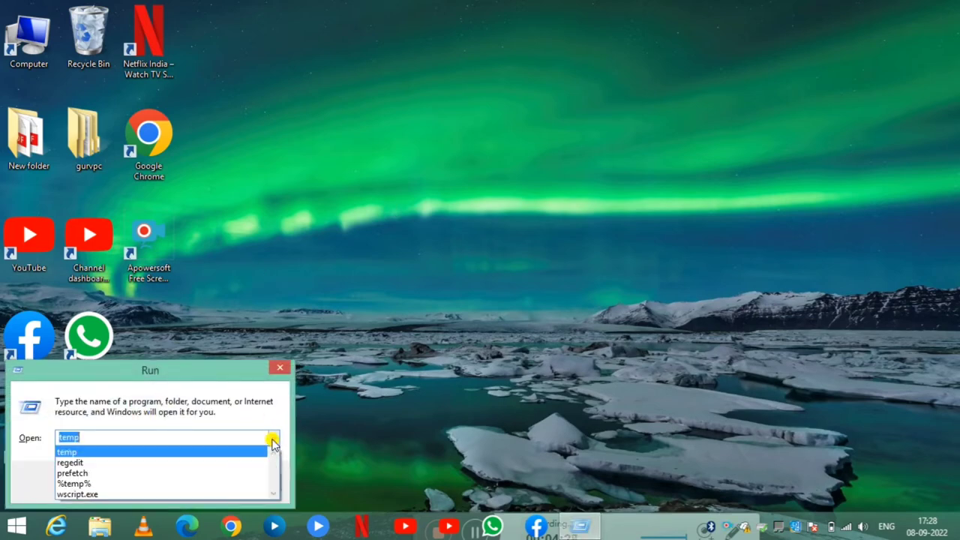
pyautogui.click(200, 477)
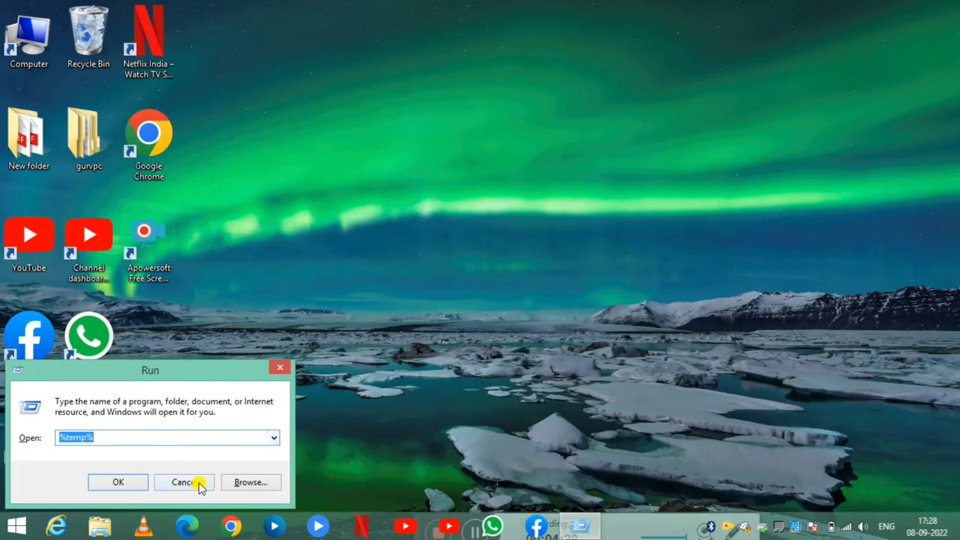
pyautogui.click(163, 439)
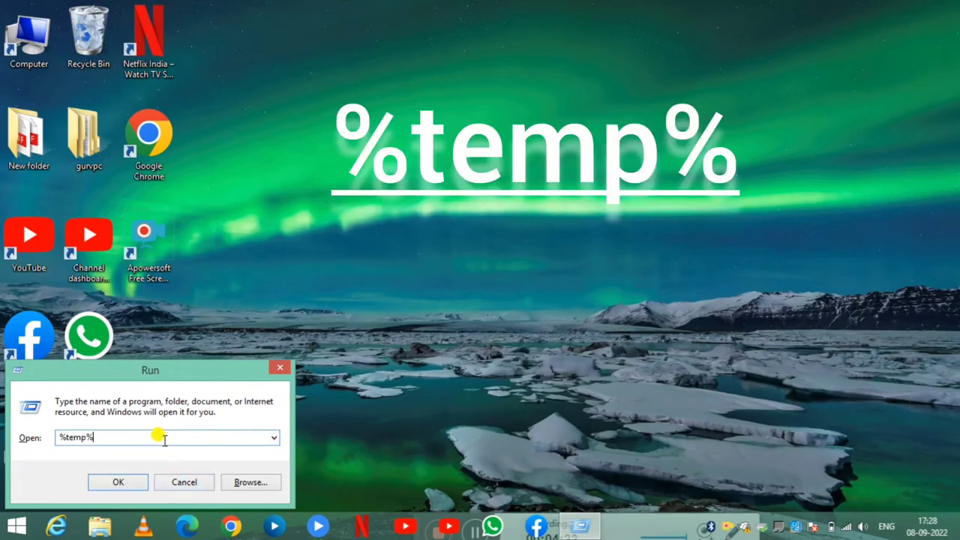
pyautogui.click(118, 482)
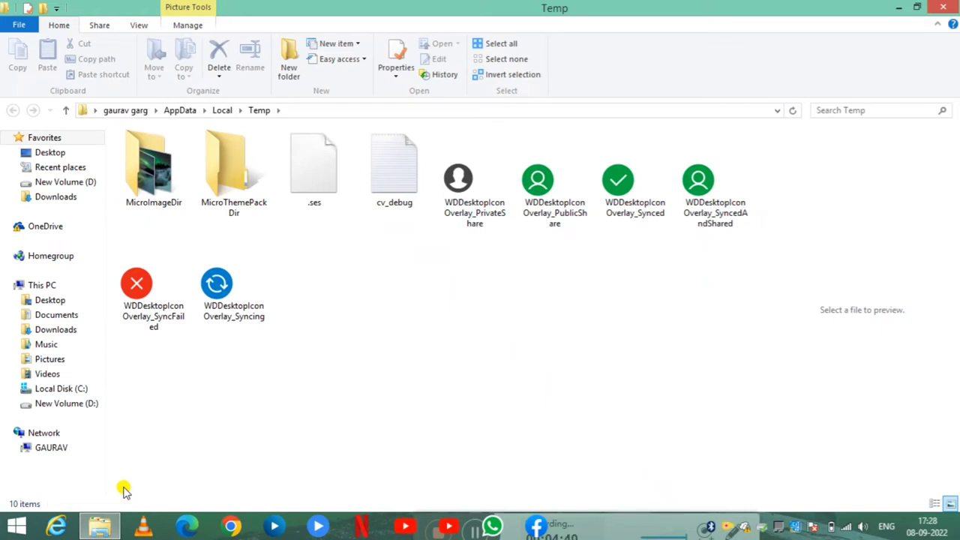
# - Delete all files and folders in the user's local Temp folder and close the folder
pyautogui.hotkey('ctrl', 'a')
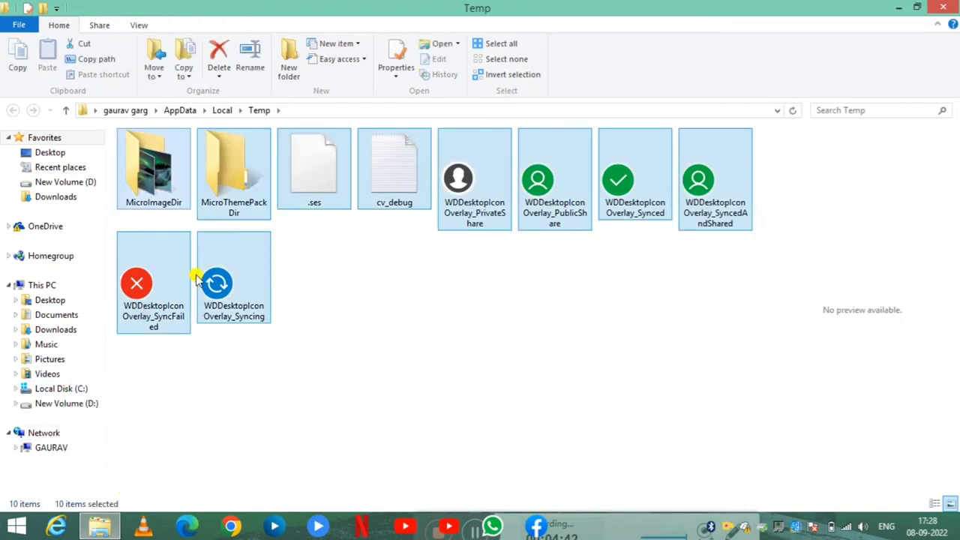
pyautogui.rightClick(242, 182)
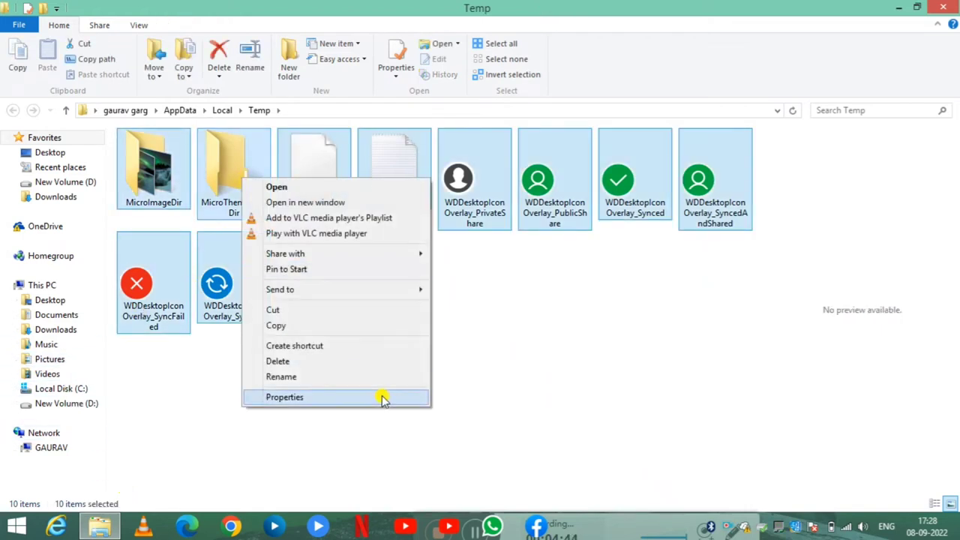
pyautogui.click(328, 363)
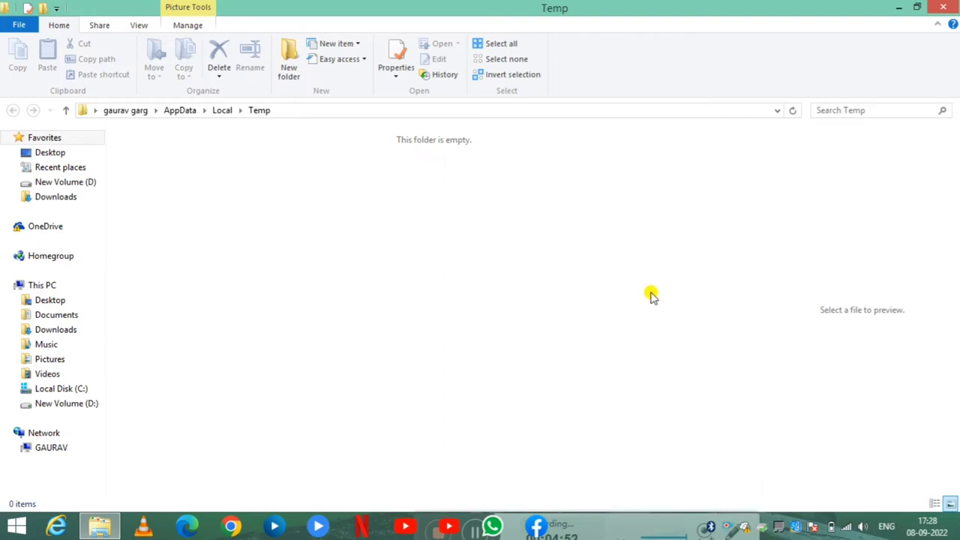
pyautogui.click(943, 7)
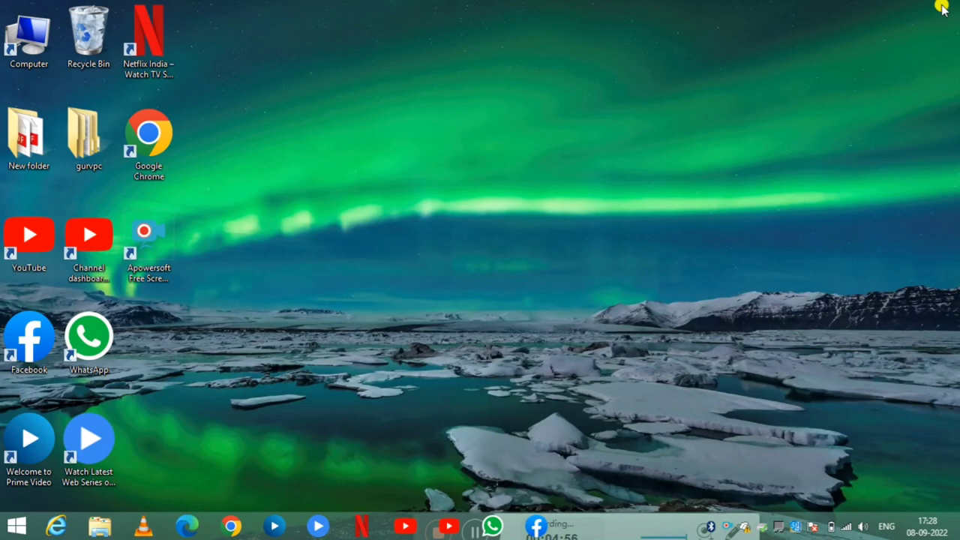
# - Open the Windows Prefetch folder by running the prefetch command
pyautogui.press('super+r')
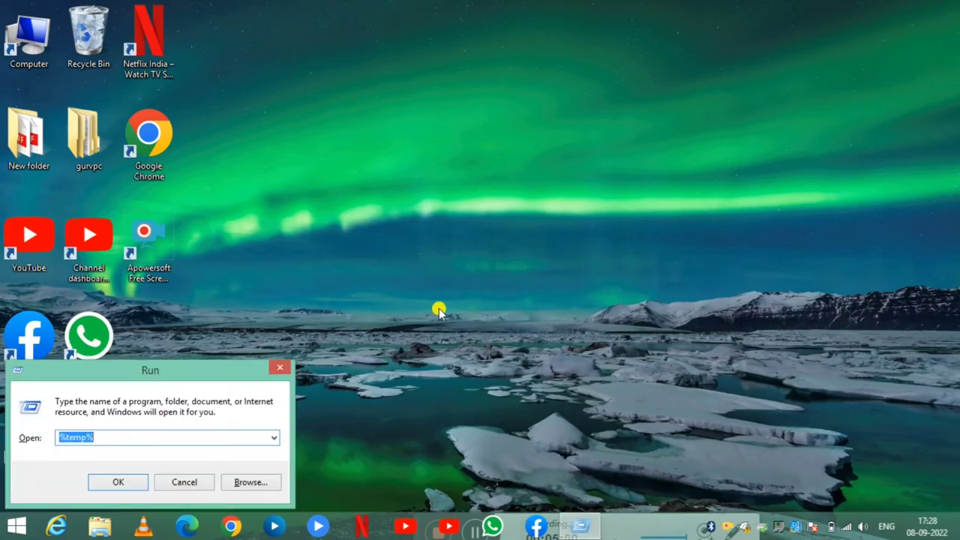
pyautogui.click(274, 438)
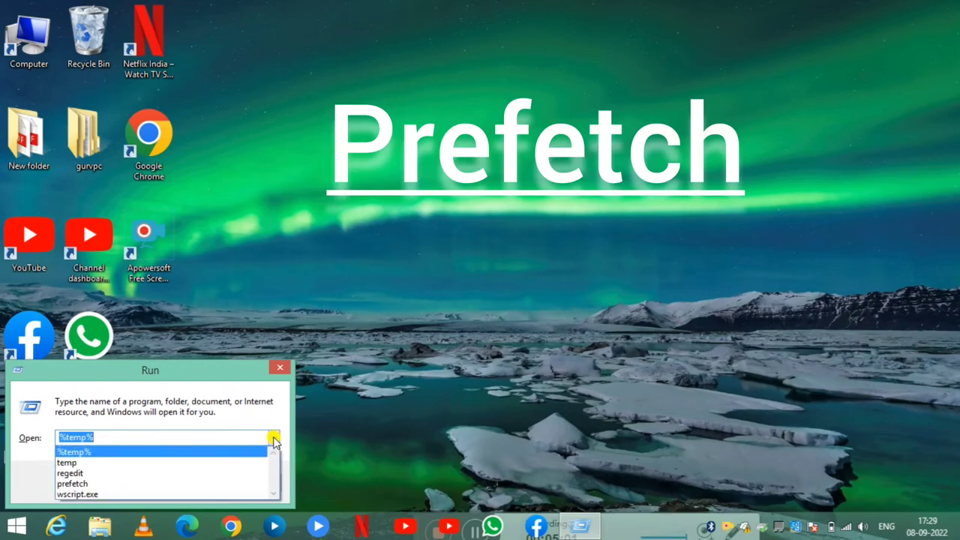
pyautogui.click(214, 486)
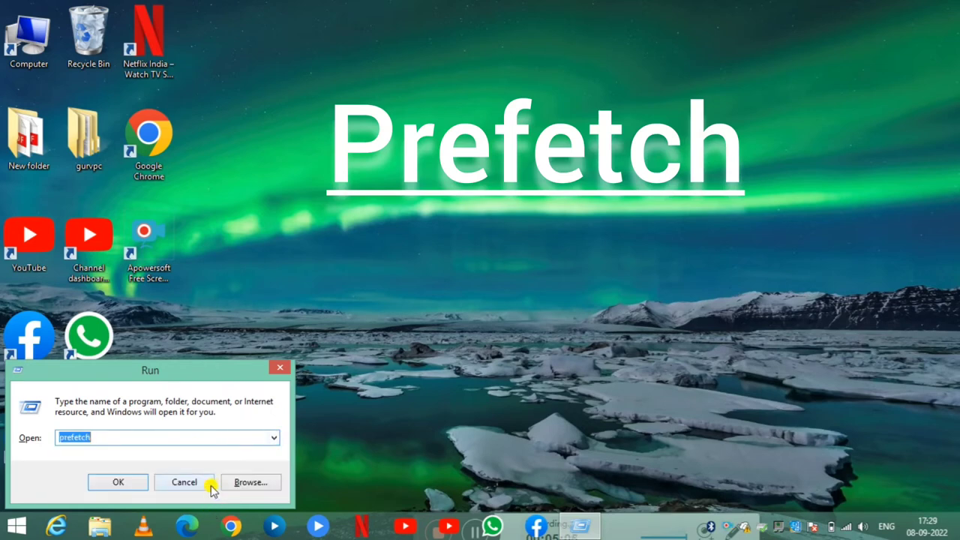
pyautogui.click(170, 442)
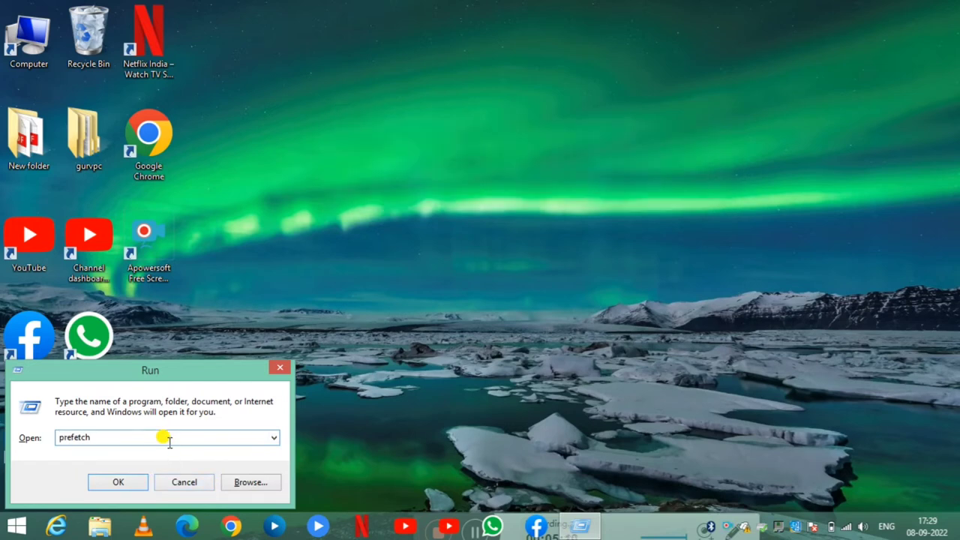
pyautogui.click(118, 482)
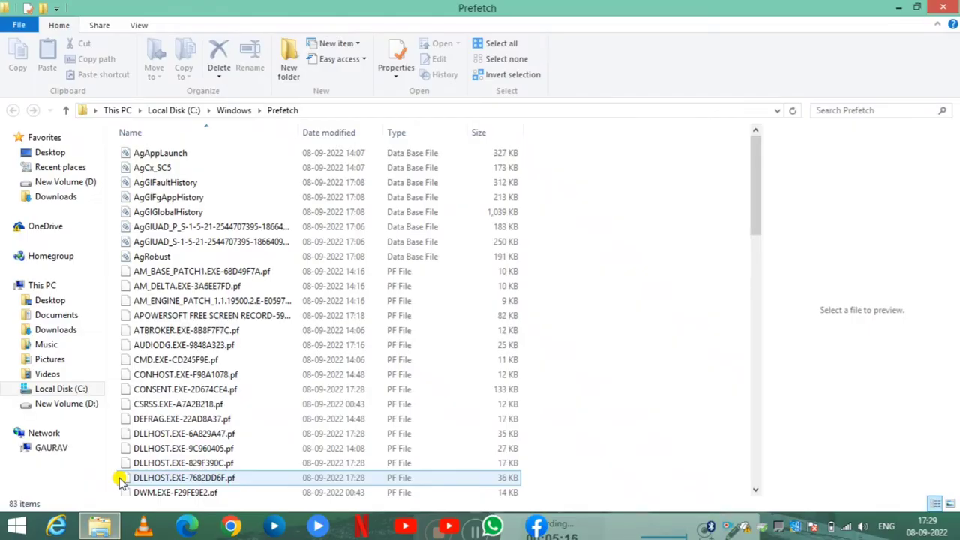
# - Delete all files in the Windows Prefetch folder and close the folder
pyautogui.hotkey('ctrl', 'a')
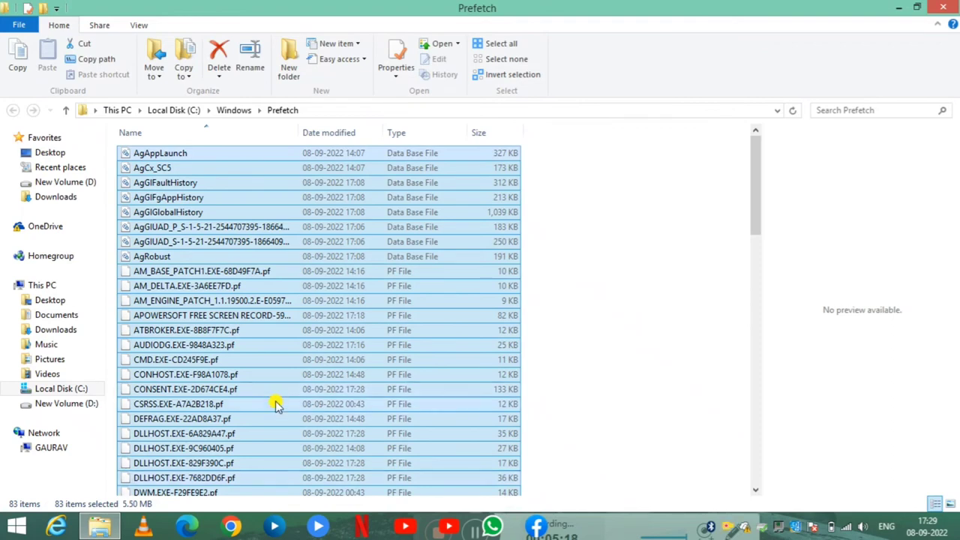
pyautogui.rightClick(357, 353)
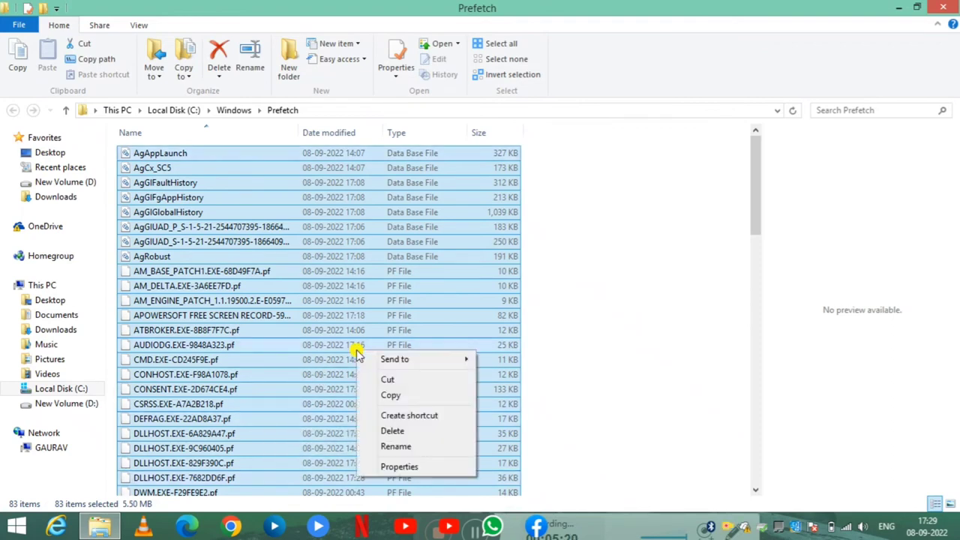
pyautogui.click(413, 430)
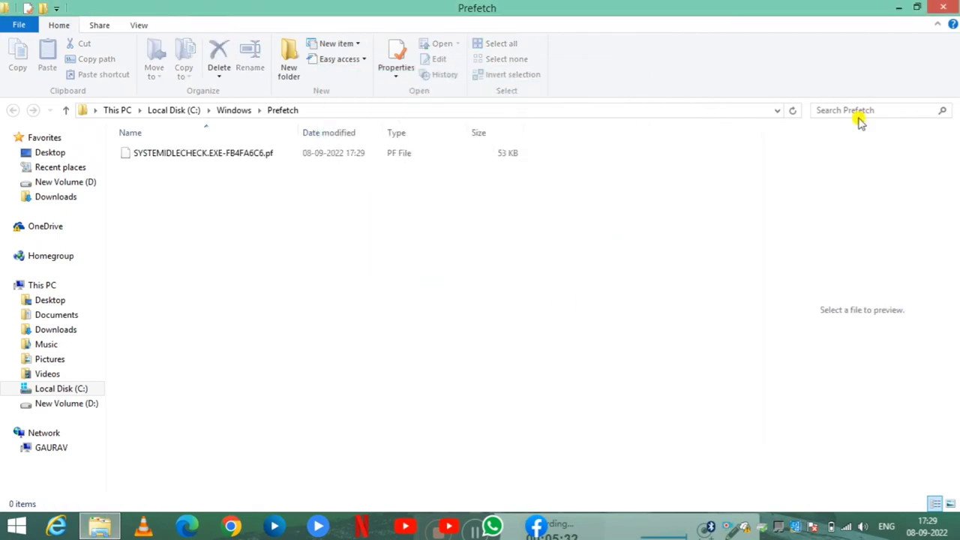
pyautogui.click(945, 7)
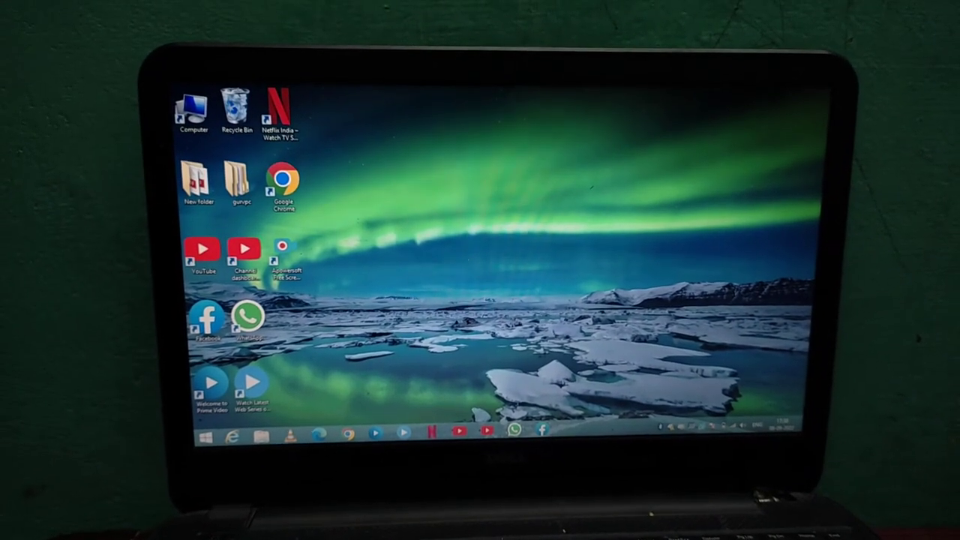
# - Restart the computer and sign back in to Windows with the account password
pyautogui.moveTo(823, 81)
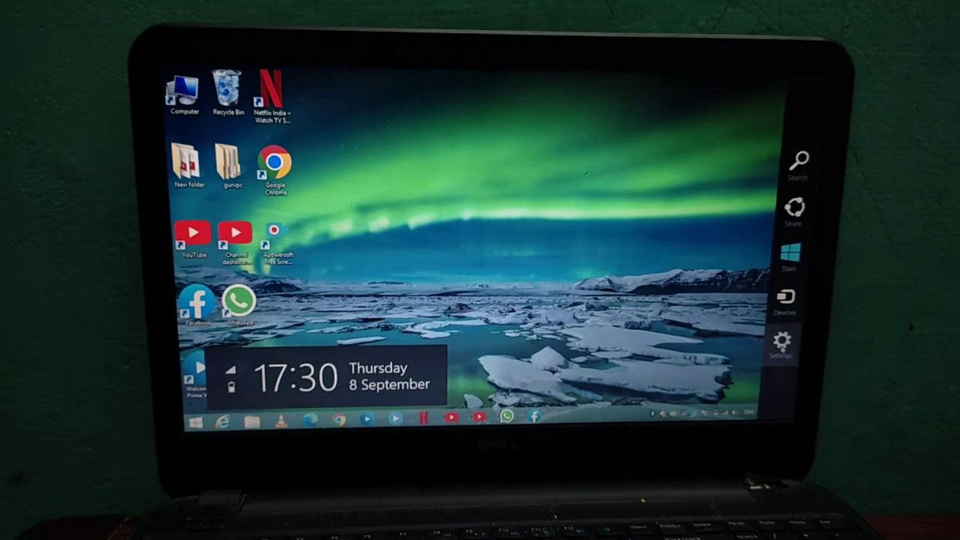
pyautogui.click(776, 342)
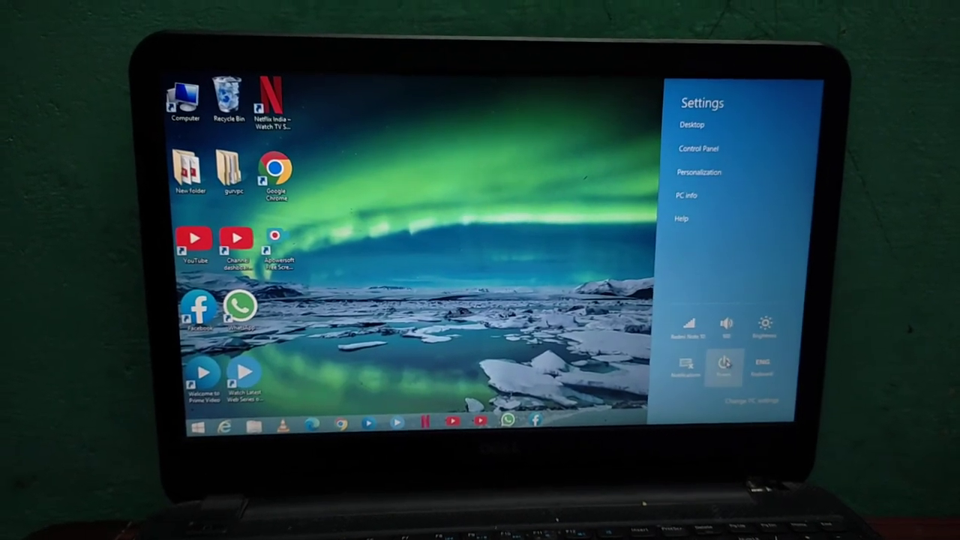
pyautogui.click(731, 358)
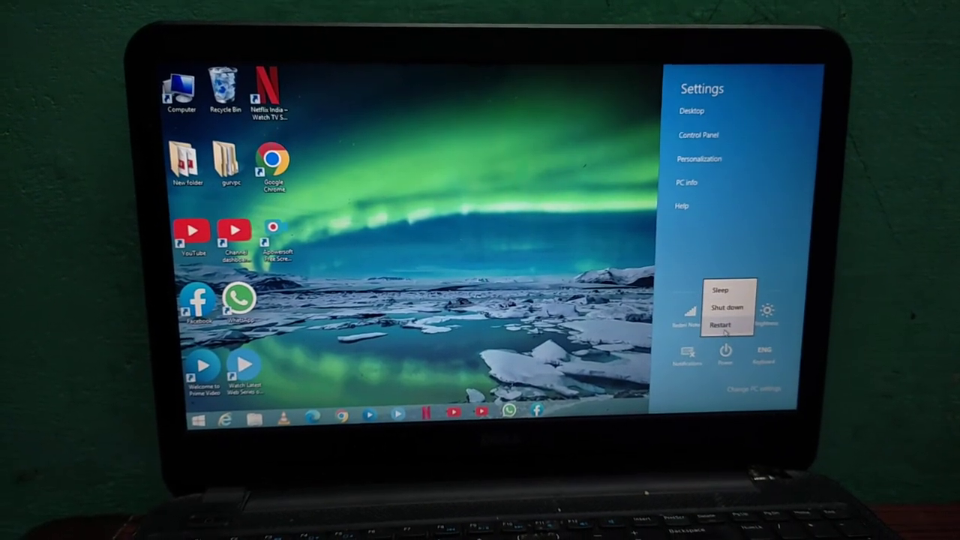
pyautogui.click(717, 328)
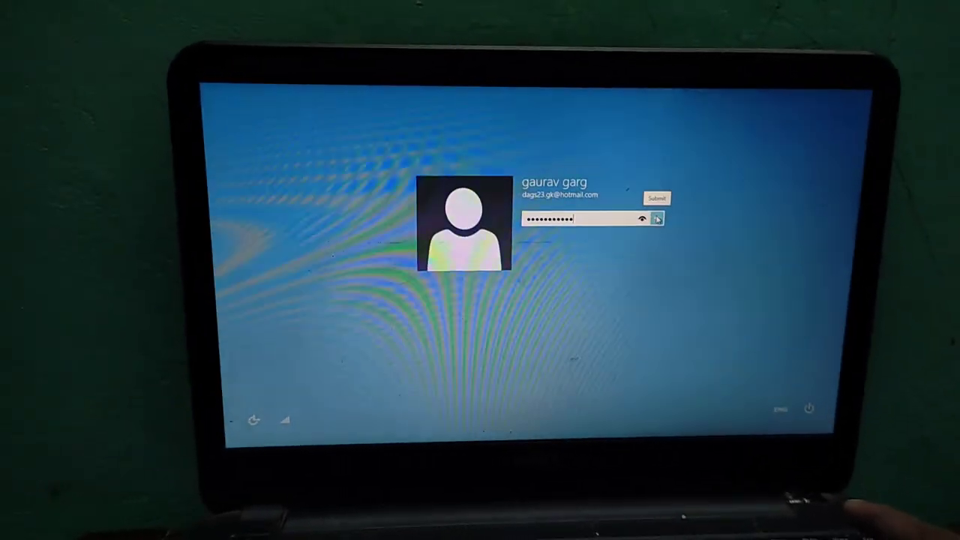
pyautogui.click(657, 219)
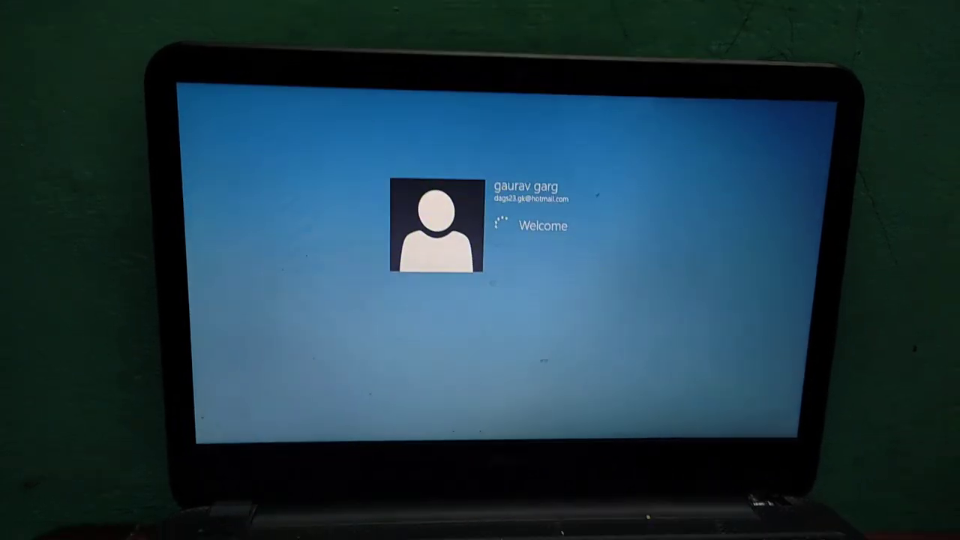